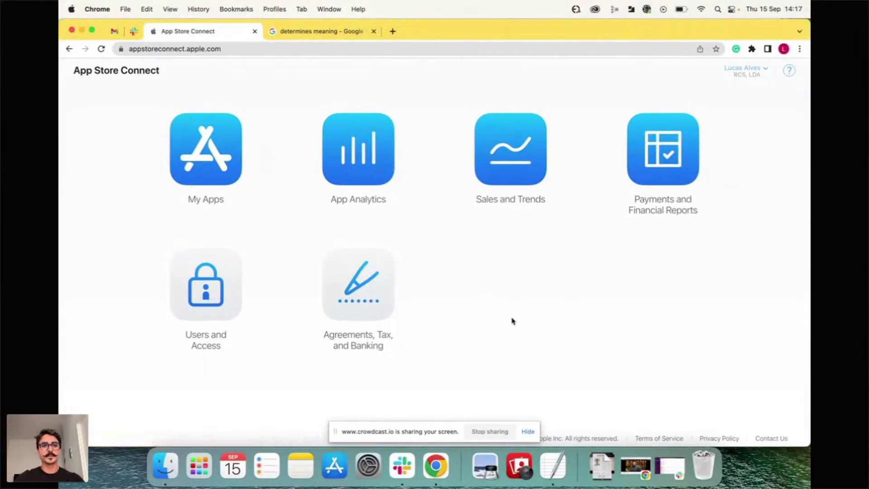
Navigate from Users and Access to the Keys list and briefly look at the new API key form.
left_click(204, 285)
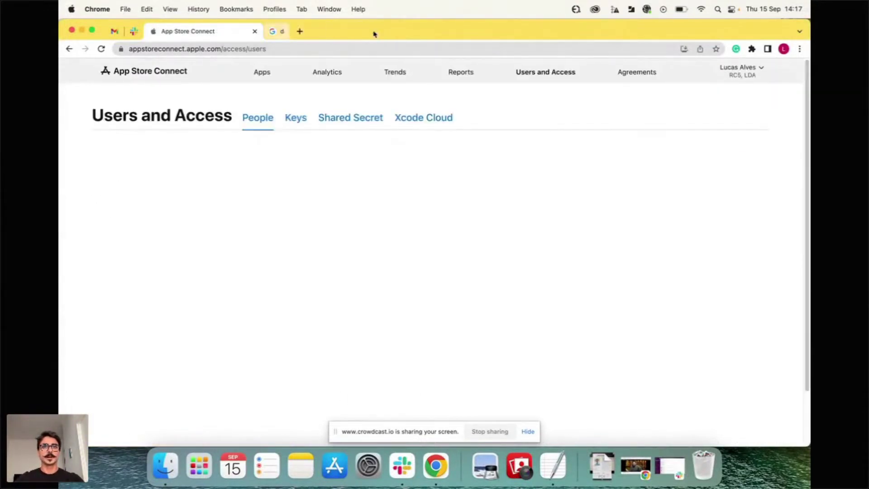
left_click(299, 118)
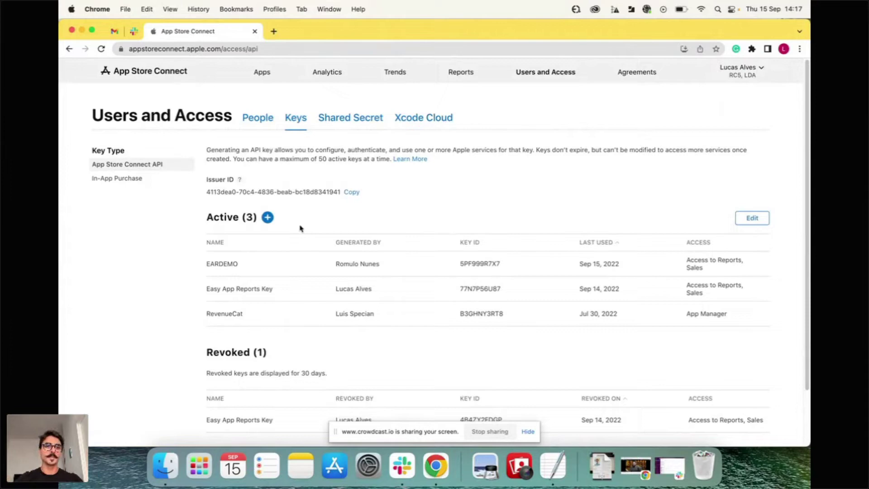
left_click(268, 219)
left_click(500, 317)
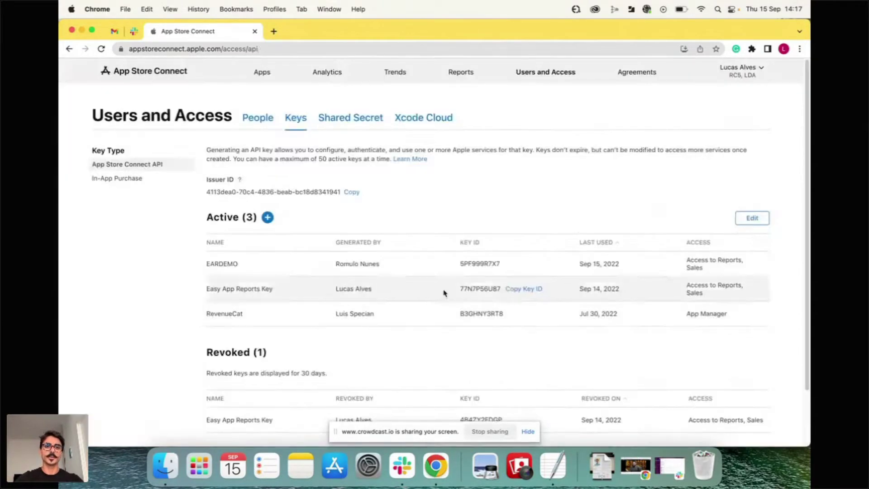
Fill a new API key named Easy App Key with Sales and Reports access, then cancel without generating it.
left_click(268, 217)
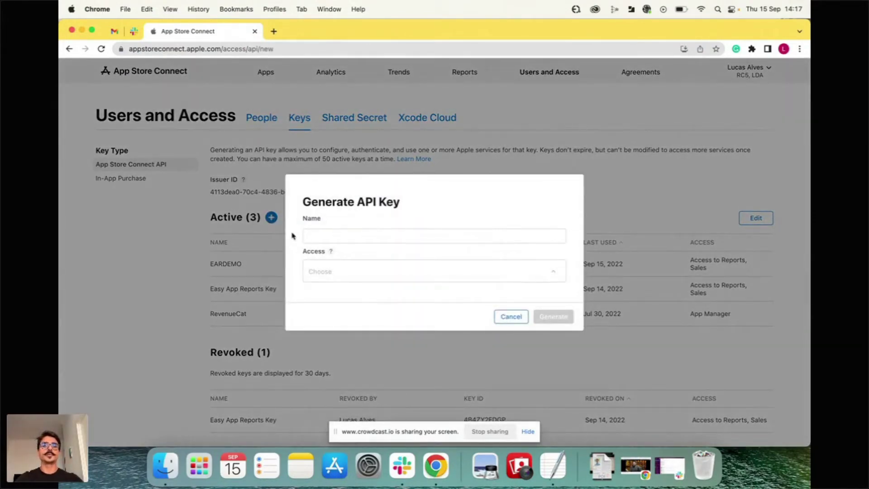
left_click(305, 235)
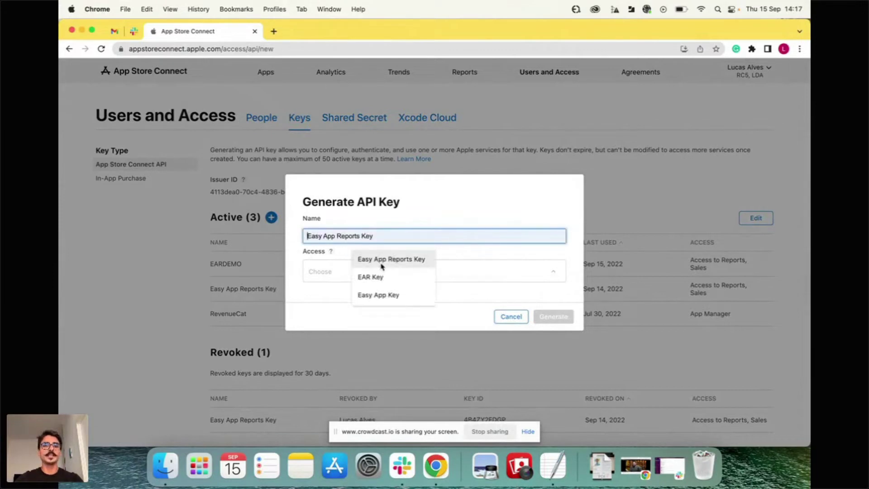
left_click(381, 295)
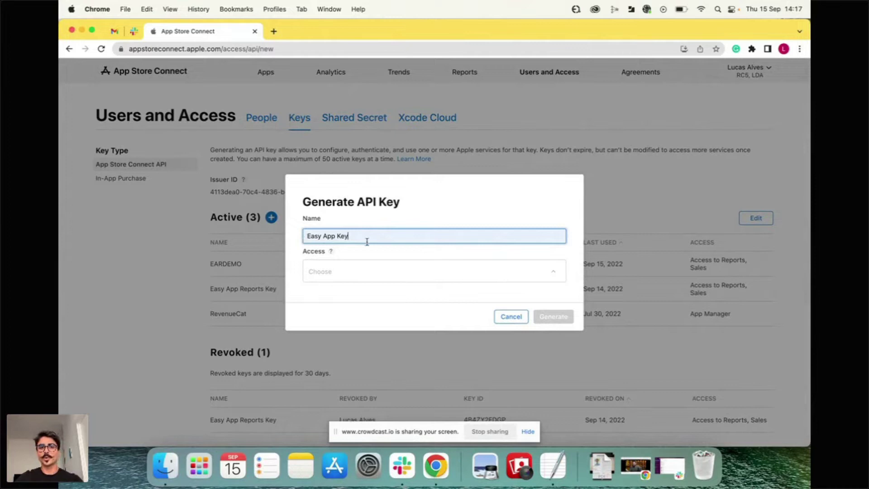
left_click(363, 271)
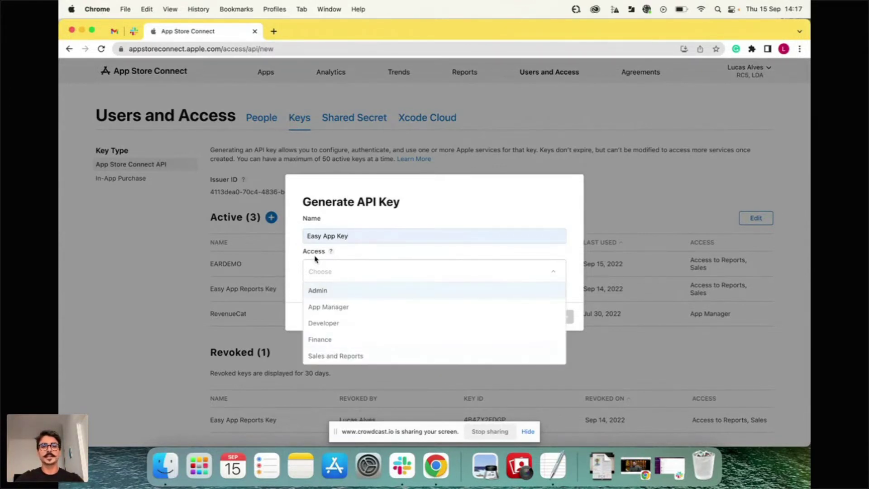
left_click(359, 356)
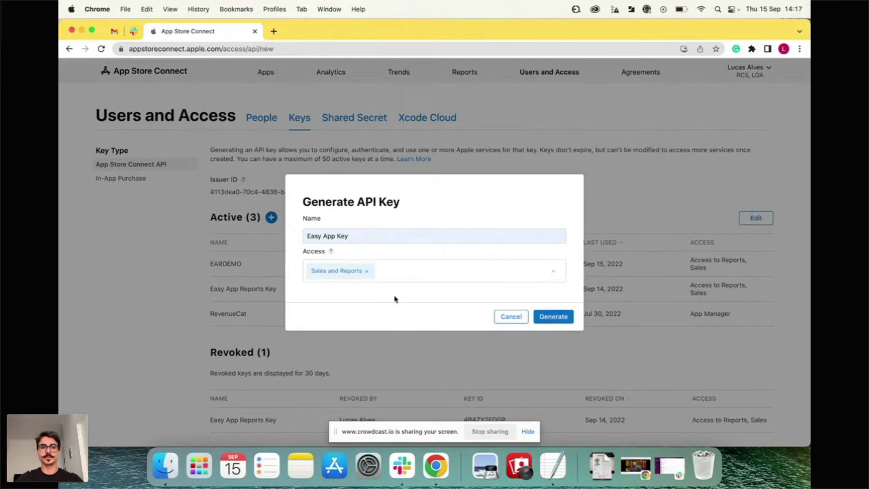
left_click(411, 272)
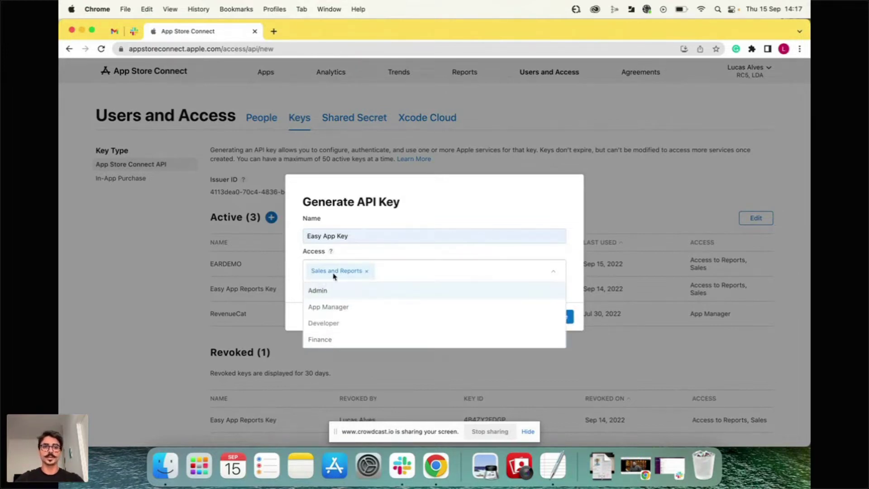
left_click(286, 276)
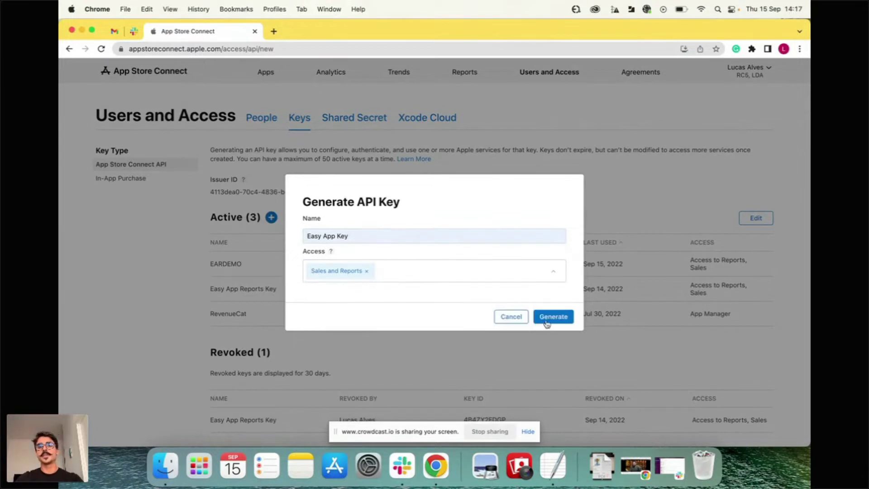
left_click(511, 318)
left_click_drag(201, 292, 715, 294)
left_click(266, 290)
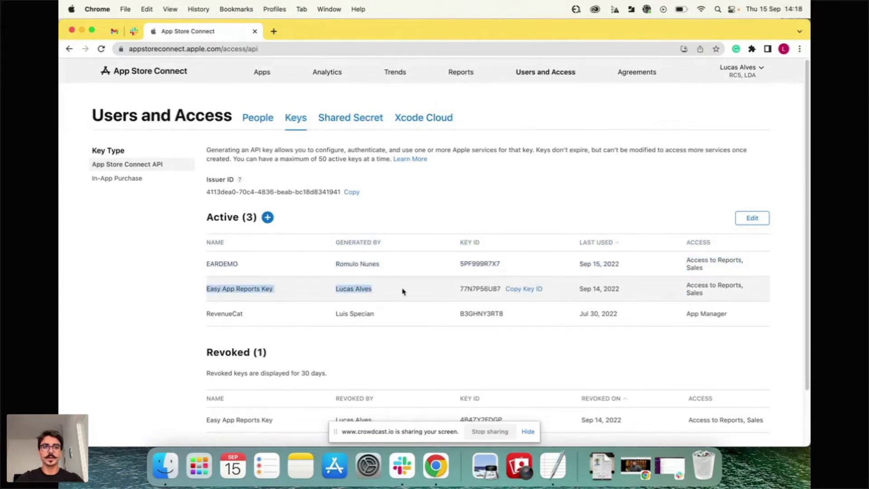
left_click(714, 295)
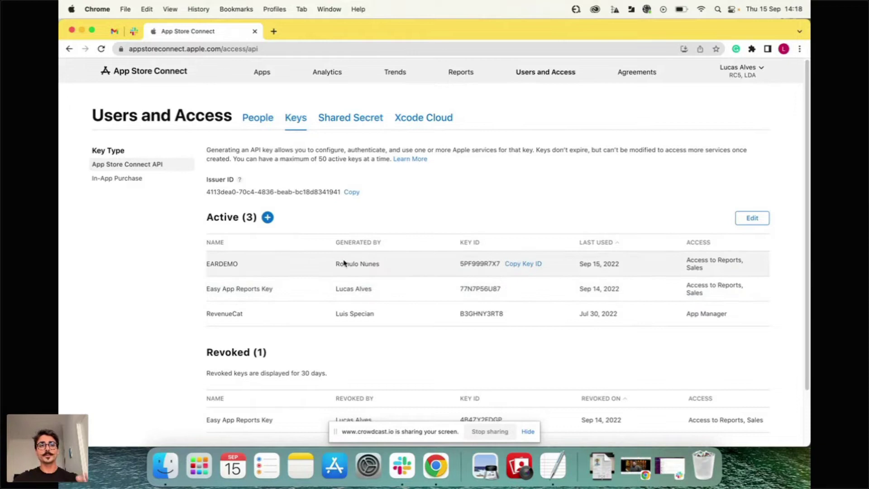
left_click_drag(208, 195, 337, 199)
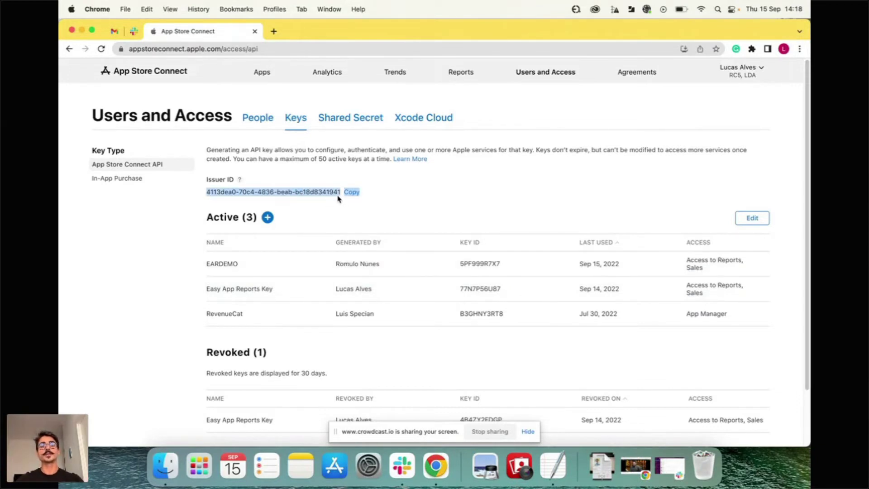
left_click(500, 208)
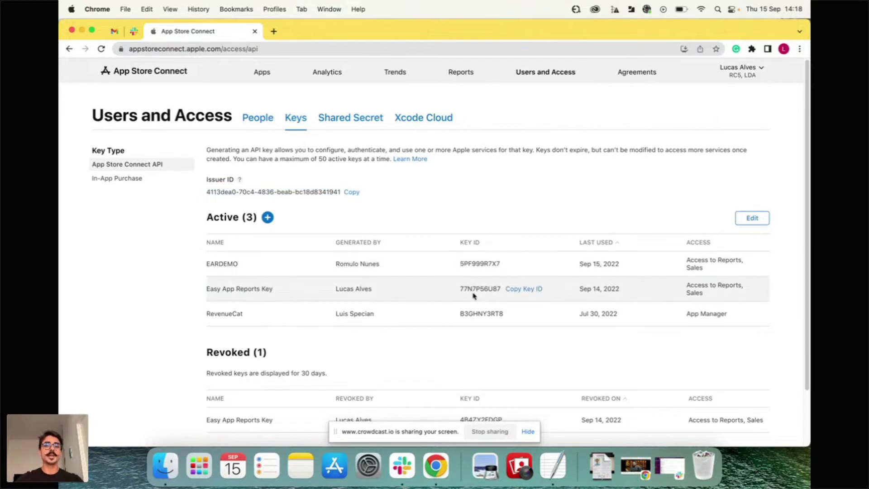
left_click_drag(469, 293, 498, 292)
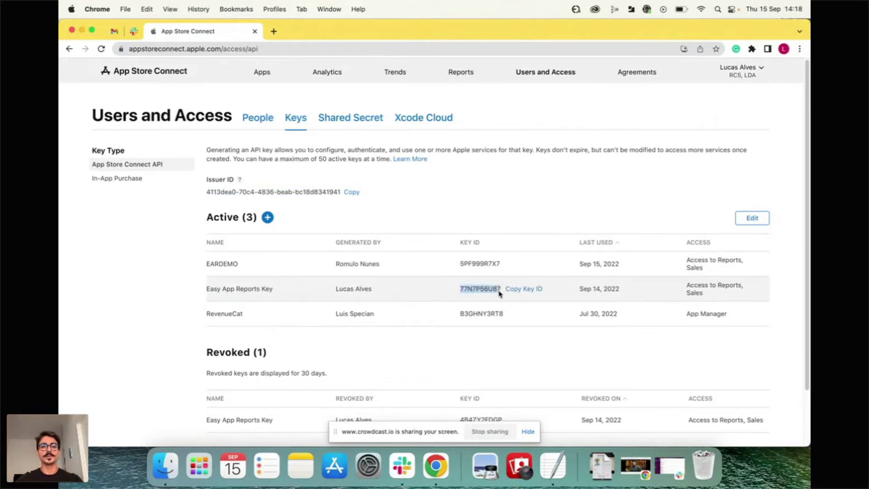
left_click(574, 202)
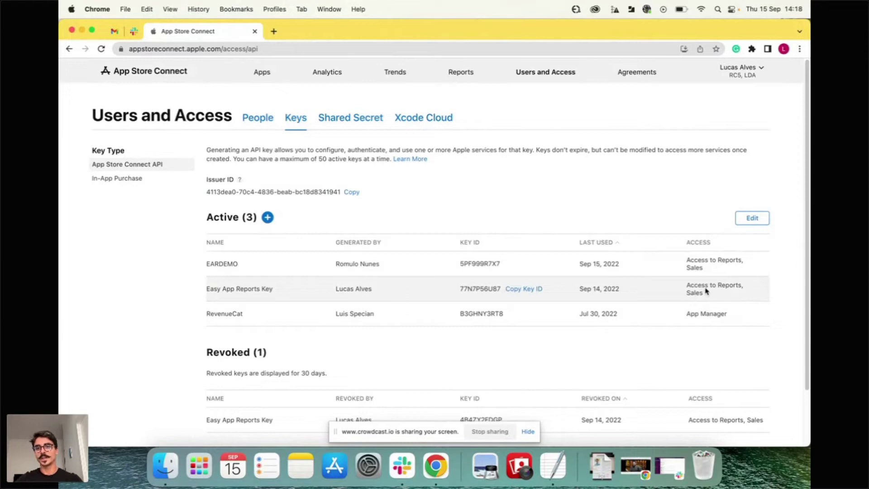
Via Mission Control show AuthKey_77N7P56U87.p8 in TextEdit with its private key selected, then return to Chrome.
key("ctrl+Up")
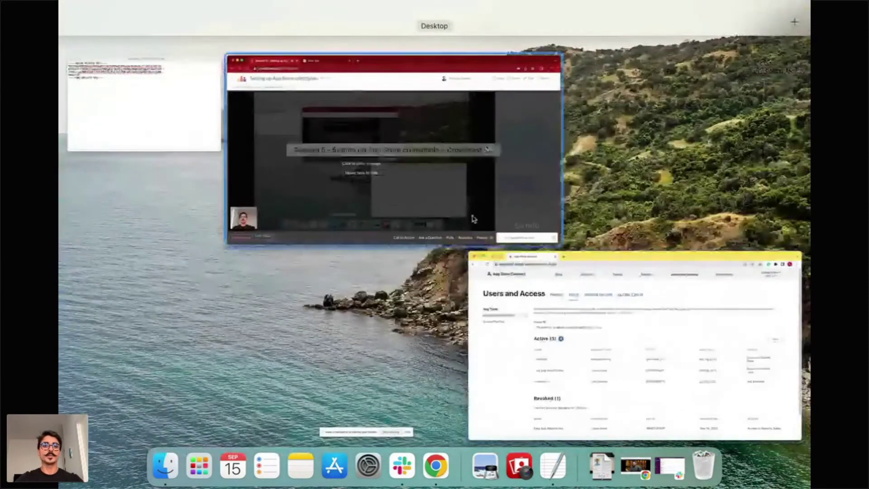
left_click(170, 115)
mouse_move(219, 89)
left_mouse_down()
mouse_move(136, 69)
mouse_move(136, 58)
left_mouse_up()
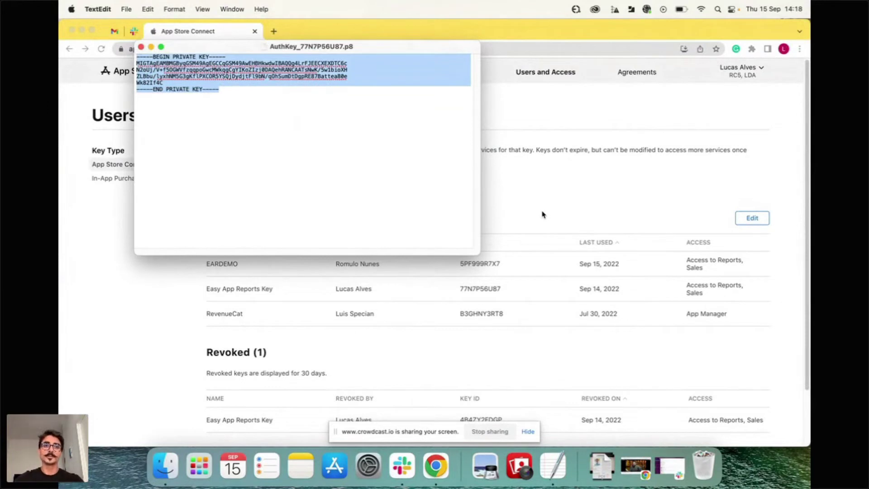
left_click(572, 174)
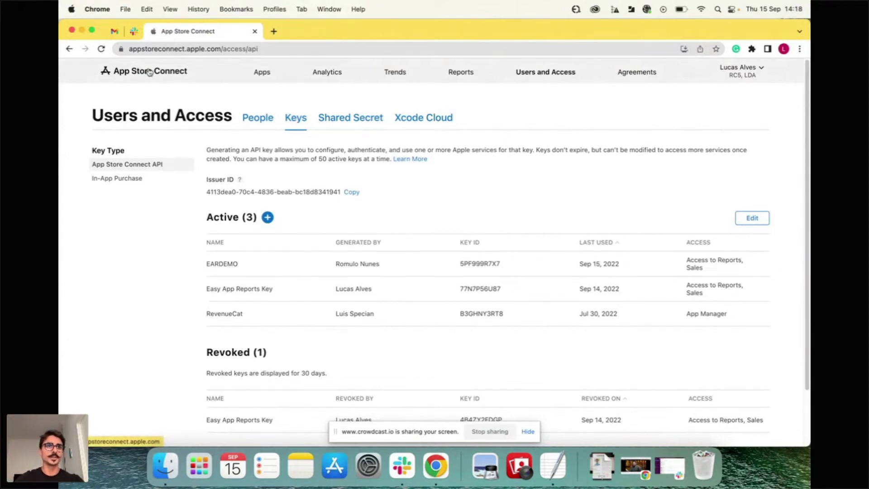
Go from the App Store Connect home to Payments and Financial Reports for August 2022.
left_click(135, 77)
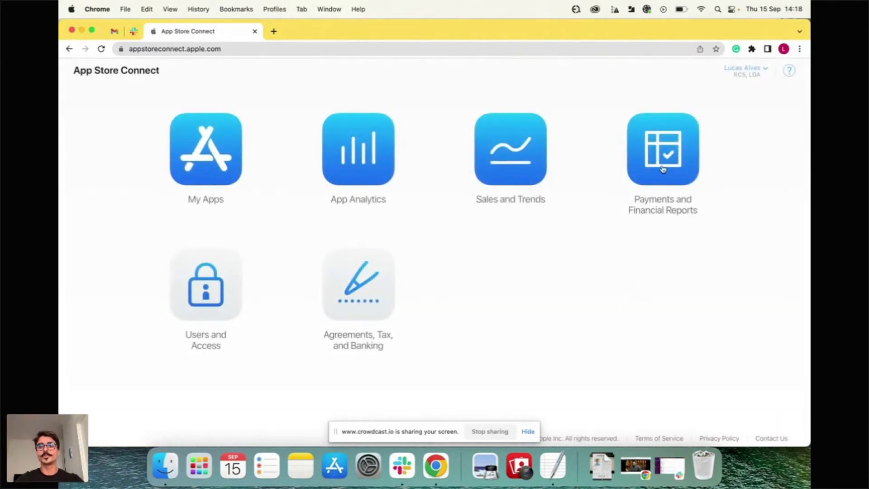
left_click(669, 161)
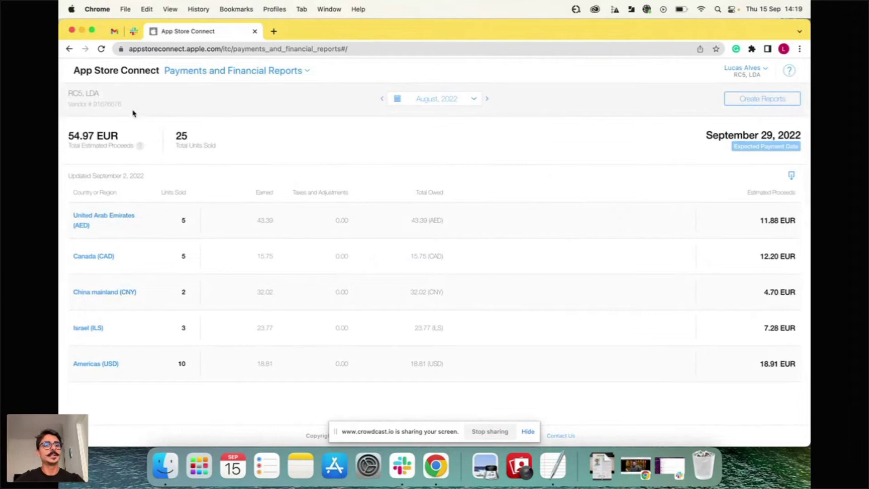
Highlight the Vendor # digits on the report header several times to point them out.
left_click_drag(126, 108, 102, 106)
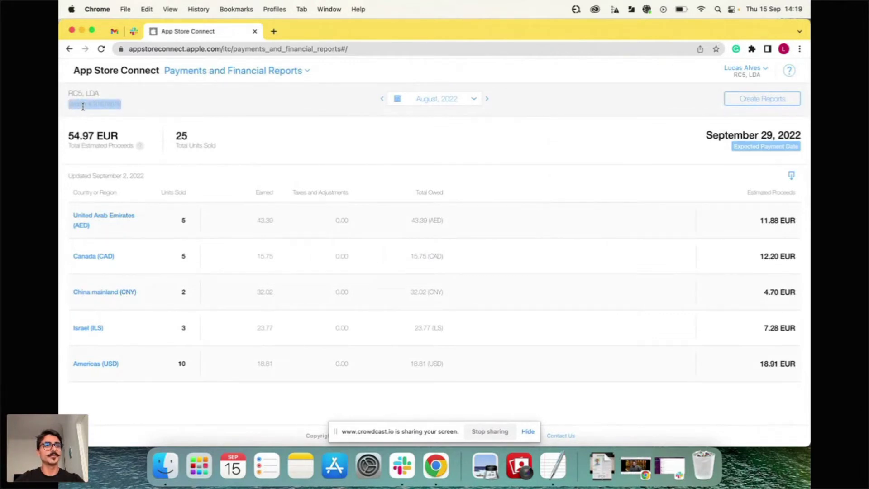
left_click_drag(130, 107, 103, 105)
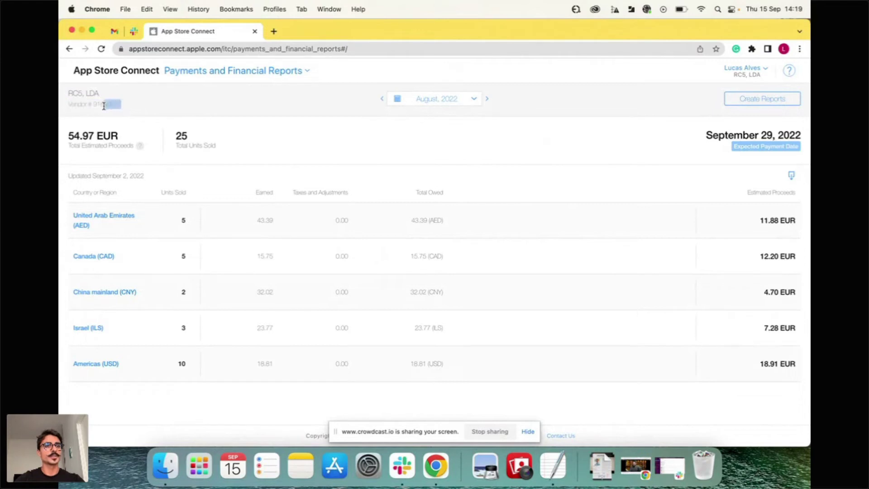
left_click(131, 109)
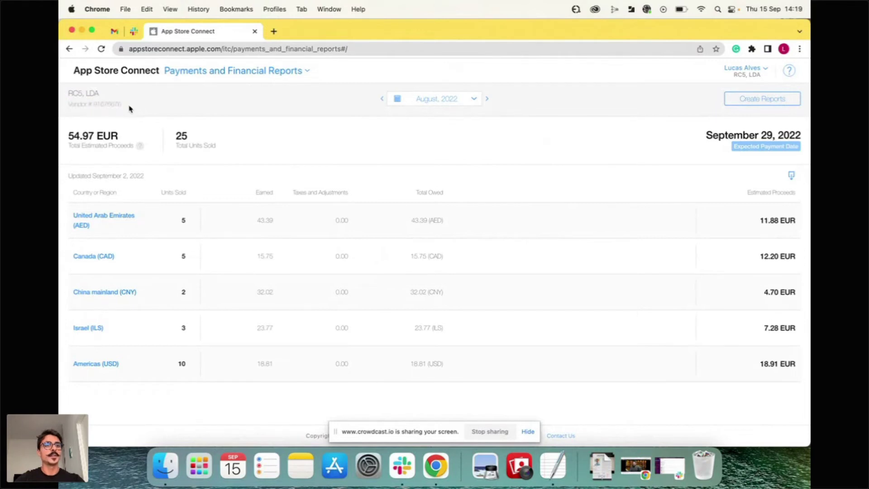
left_click_drag(95, 102, 110, 105)
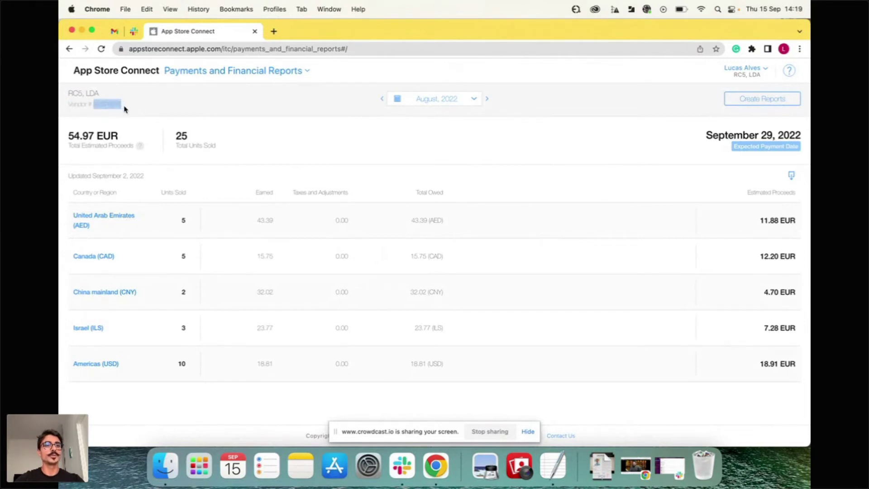
left_click(124, 109)
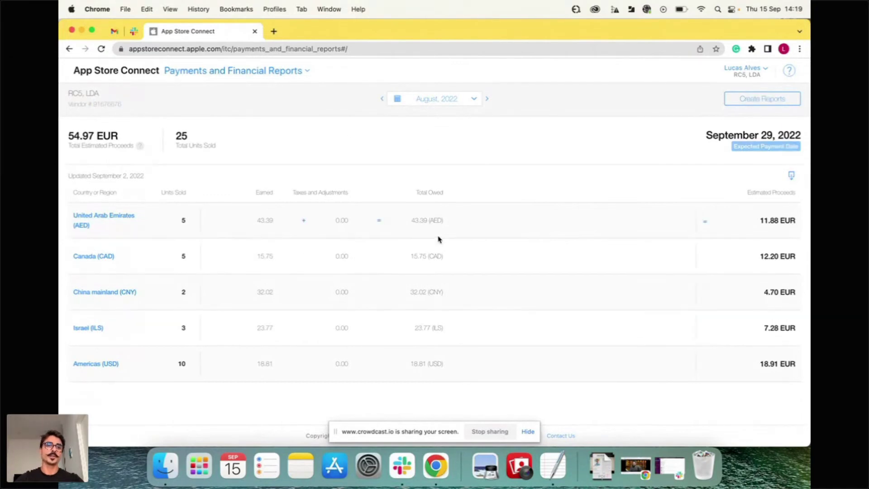